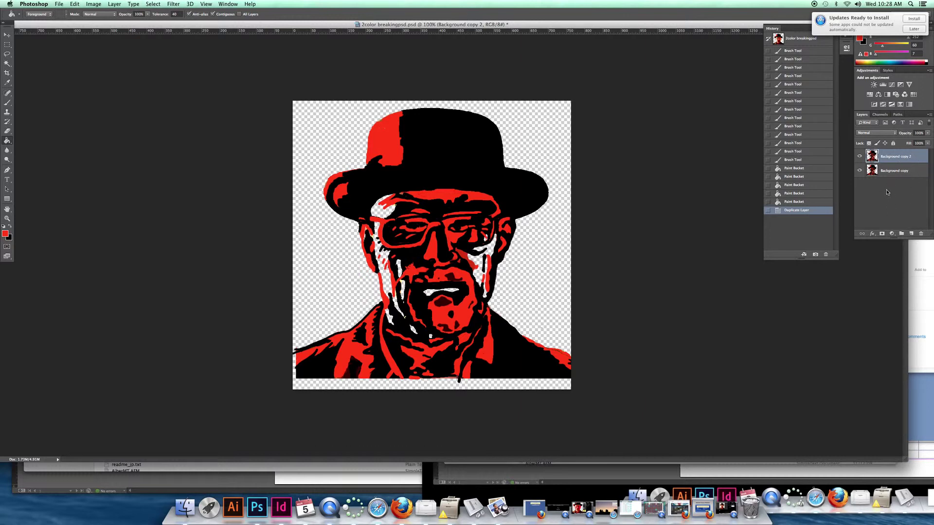
Step: Rename the upper portrait layer as REd and the lower one as black
double_click(897, 157)
text(Fil)
double_click(893, 171)
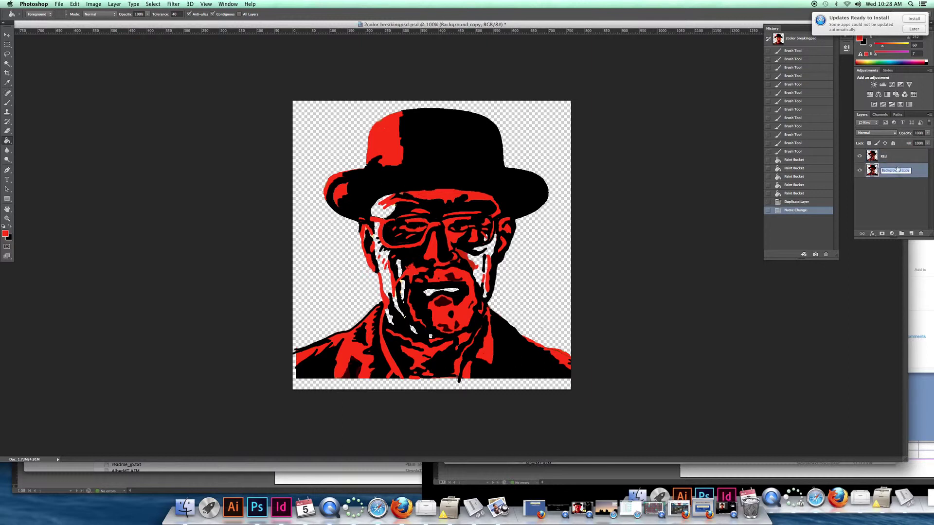
text(B)
key(Return)
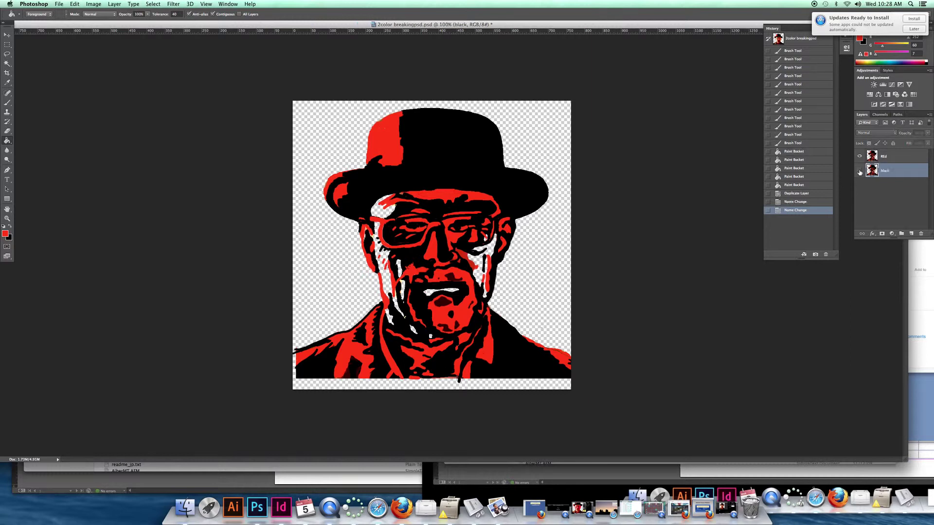
Step: With the black layer hidden, select all black areas on the REd layer using Magic Wand and Similar, delete them and deselect
click(899, 160)
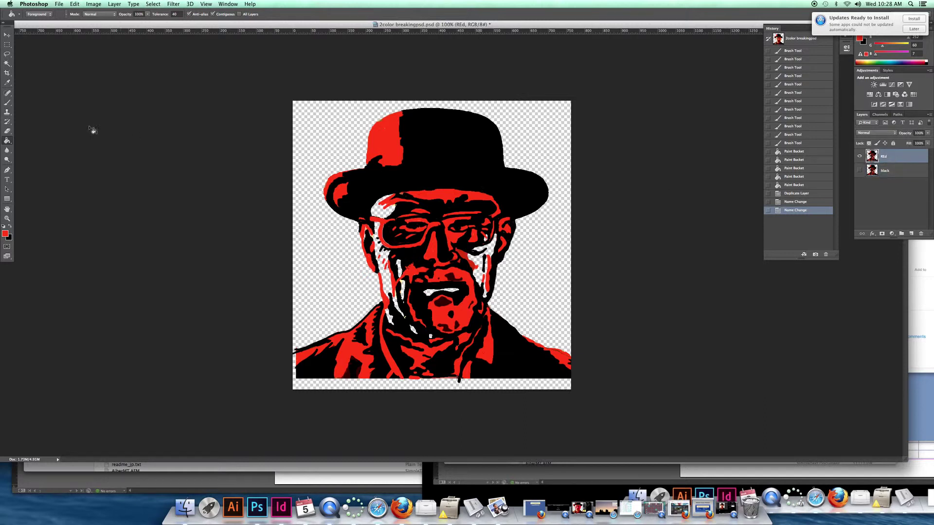
click(7, 64)
click(468, 160)
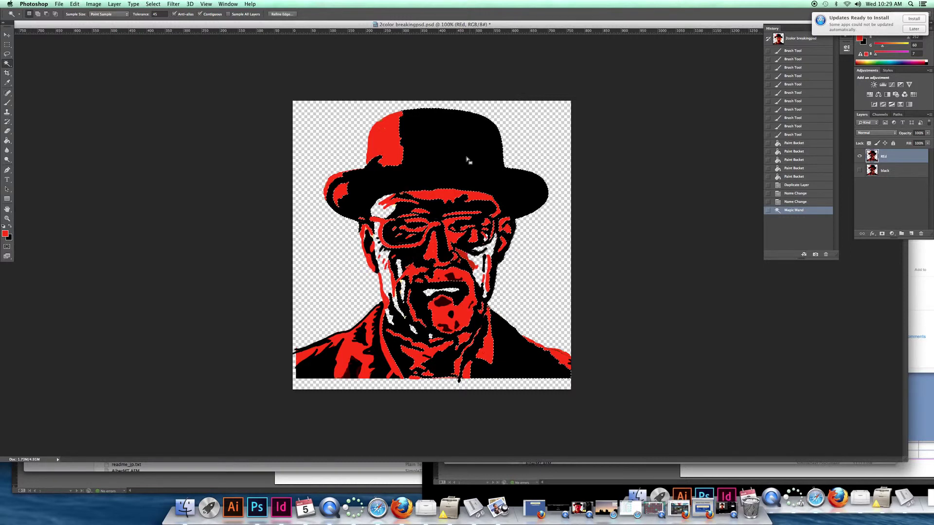
click(153, 4)
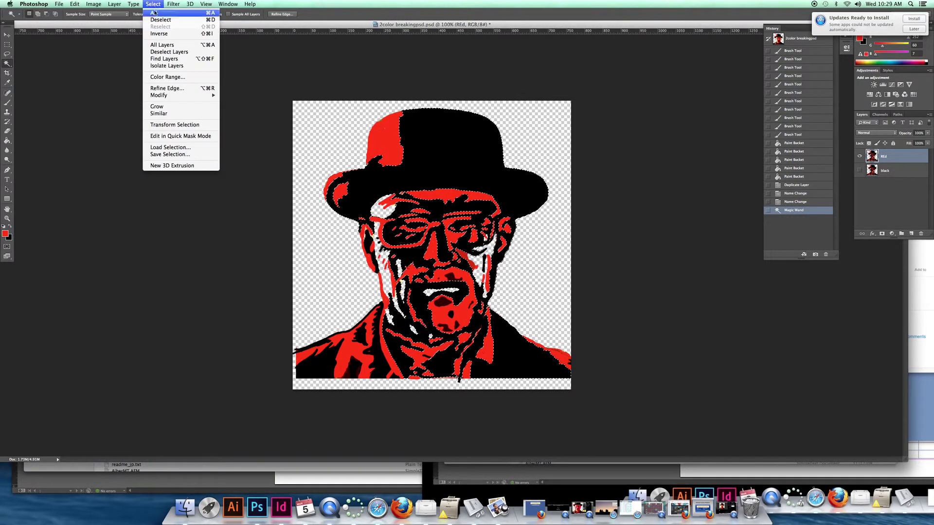
click(159, 113)
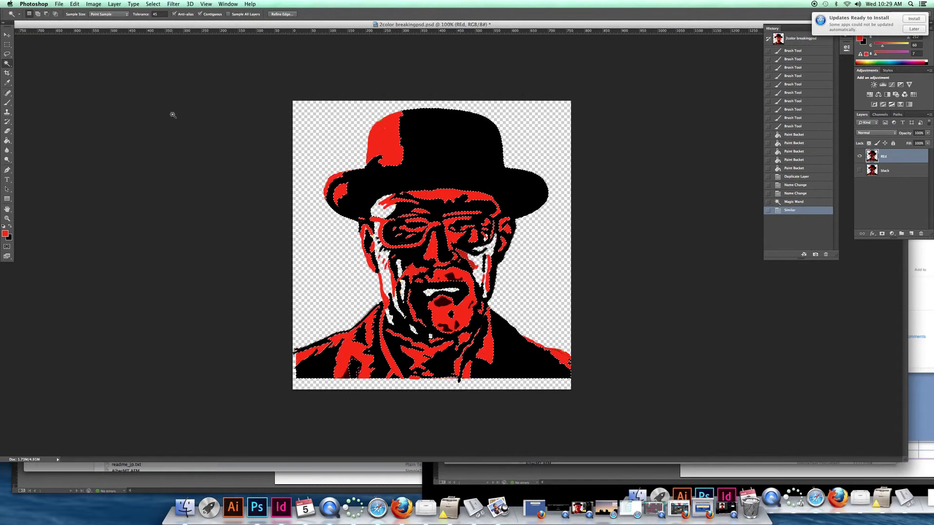
key(Delete)
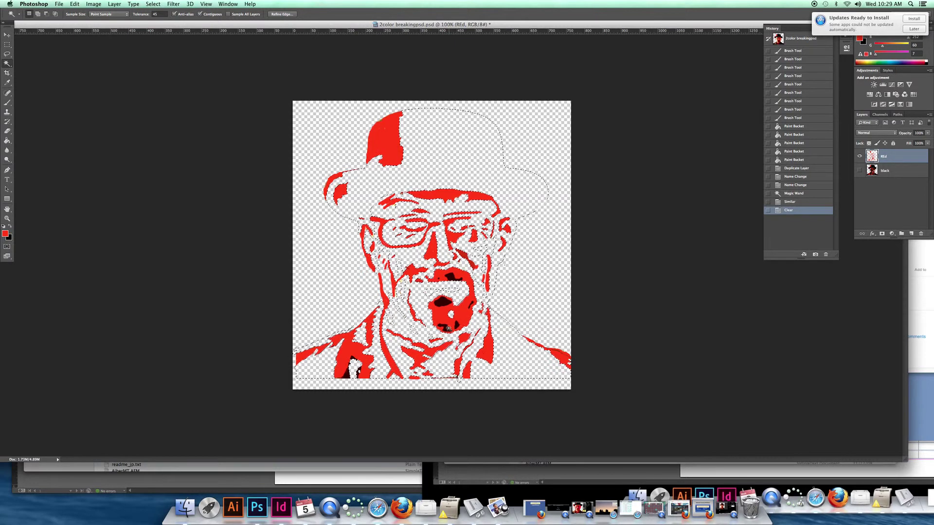
key(super+z)
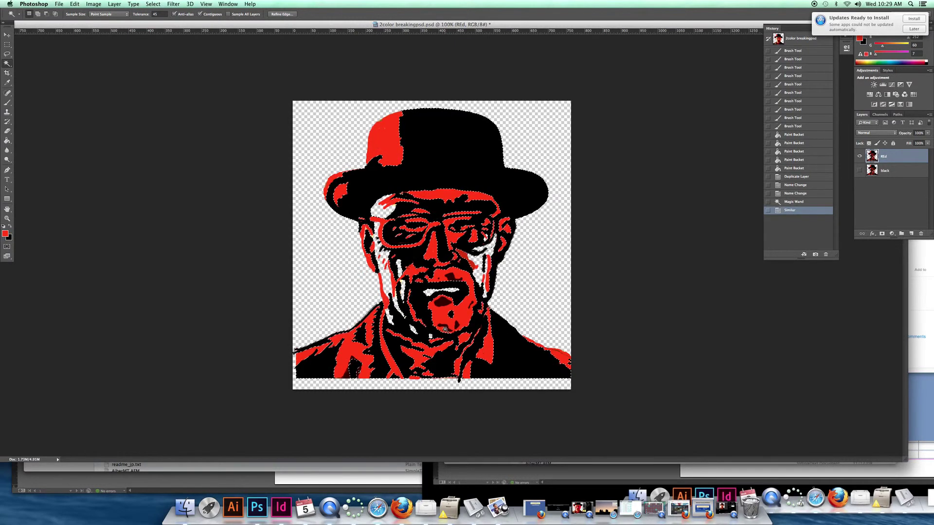
key(Delete)
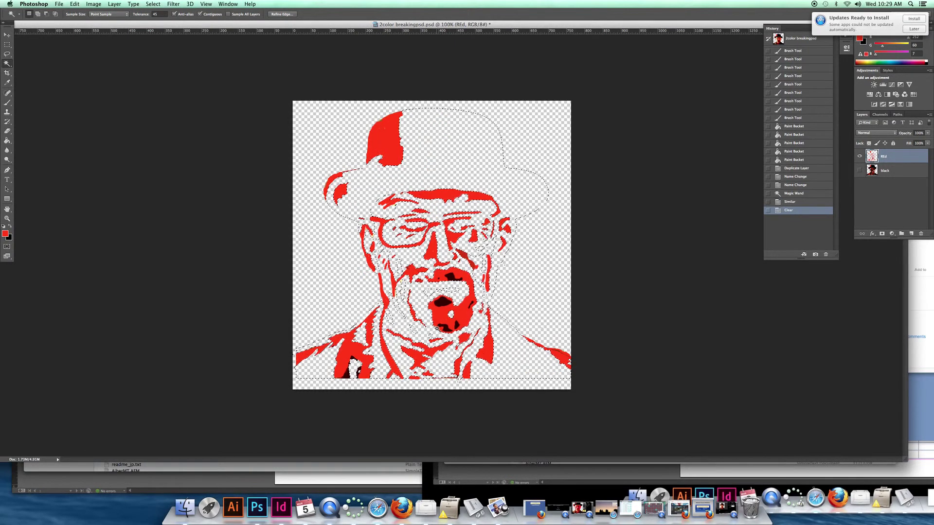
key(super+d)
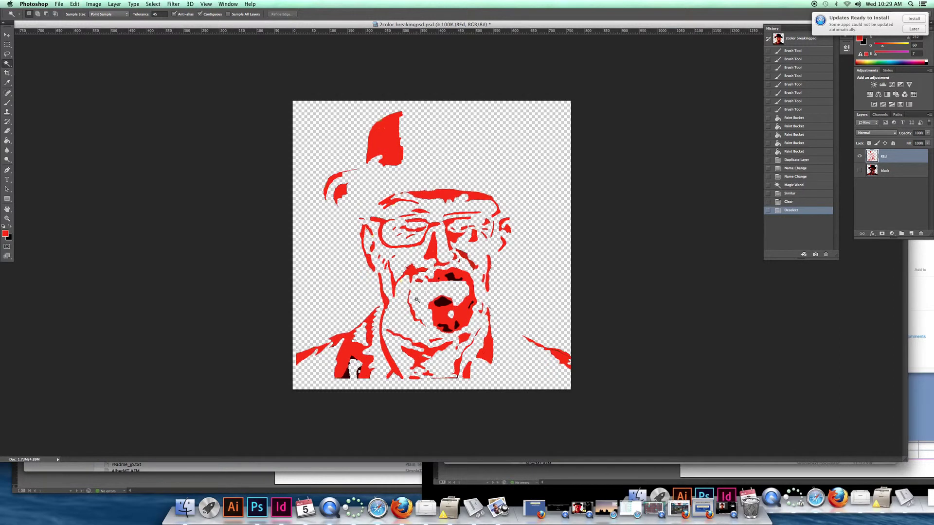
Step: Select the leftover dark patches around the mouth, chin and jacket, extend the selection with Similar, delete them and deselect
click(452, 278)
key(shift)
shift+click(442, 303)
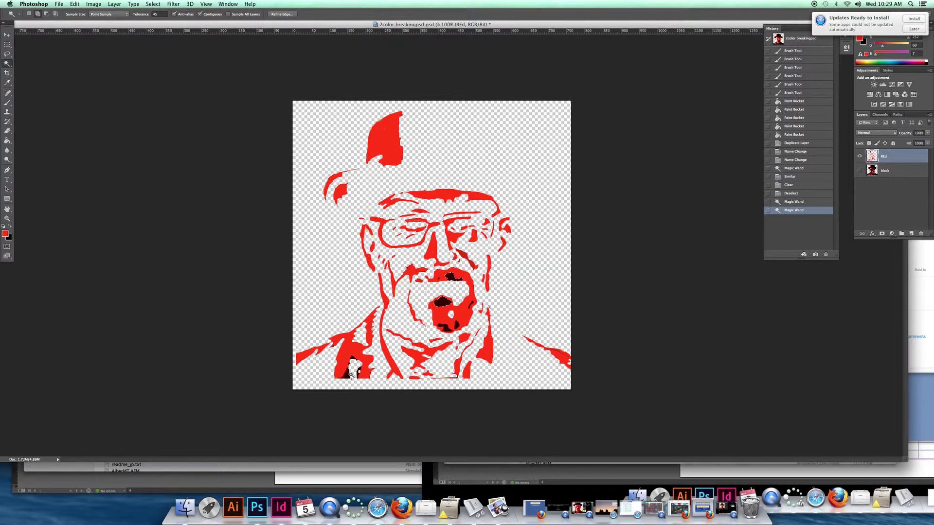
shift+click(351, 375)
shift+click(355, 364)
shift+click(356, 371)
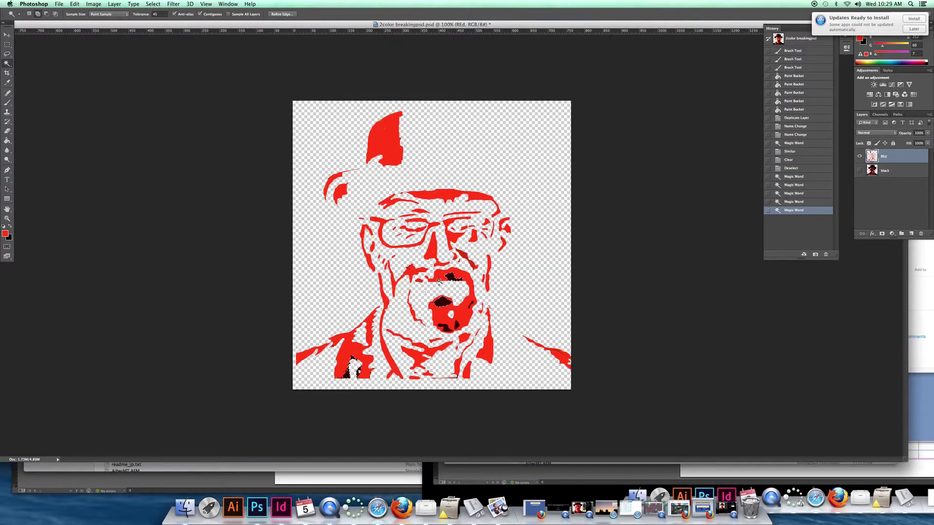
shift+click(446, 329)
shift+click(457, 317)
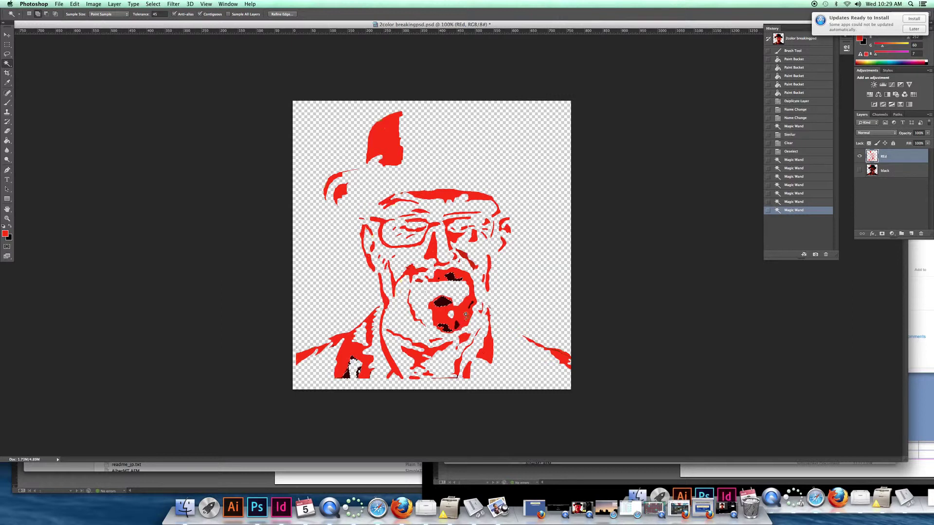
shift+click(471, 305)
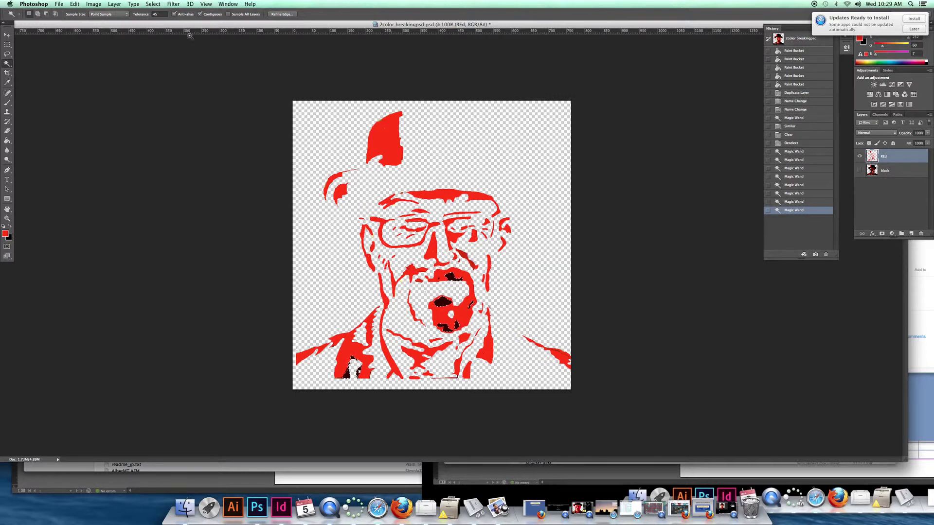
click(154, 4)
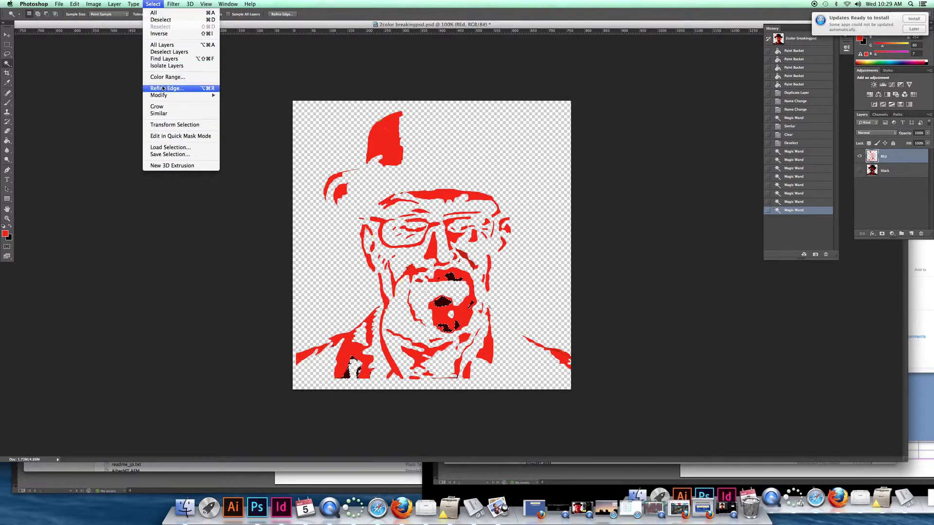
click(158, 113)
key(Delete)
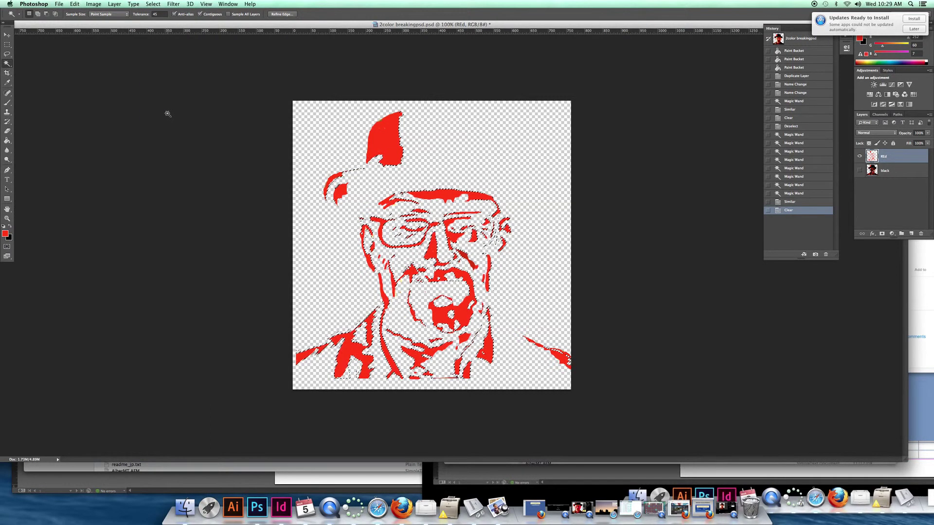
key(ctrl+z)
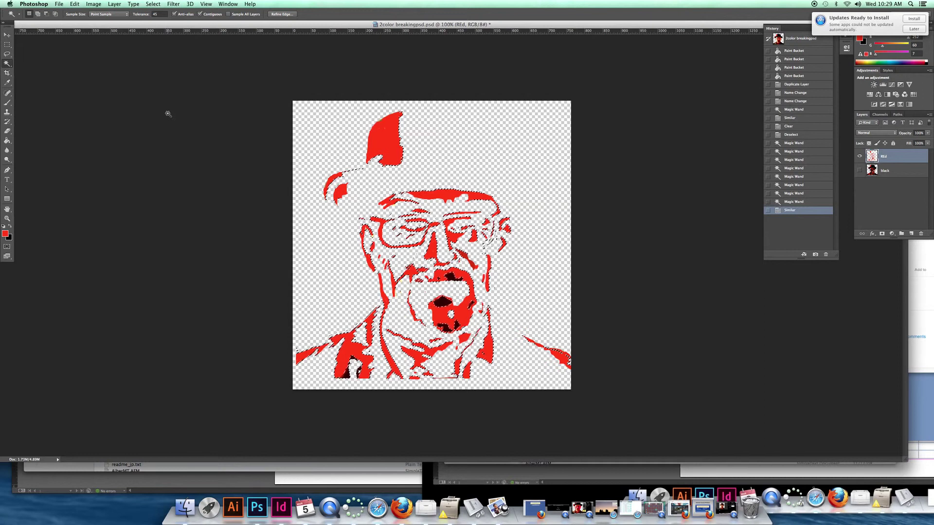
key(Delete)
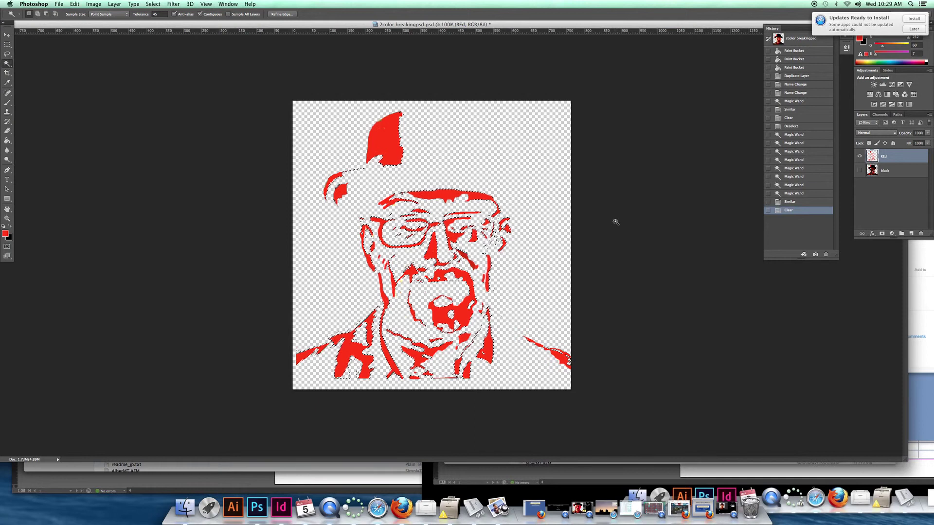
key(super+d)
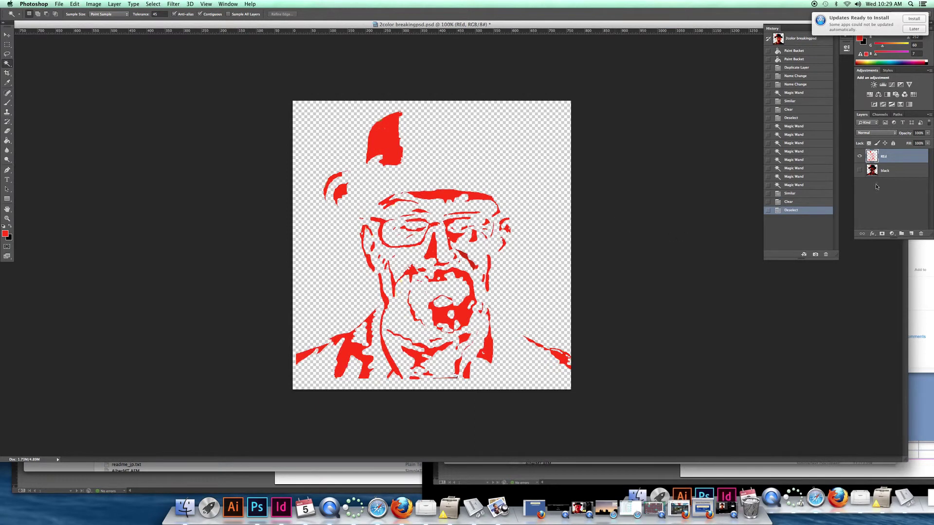
Step: Show the black layer and hide the REd layer
click(860, 170)
click(860, 157)
click(384, 146)
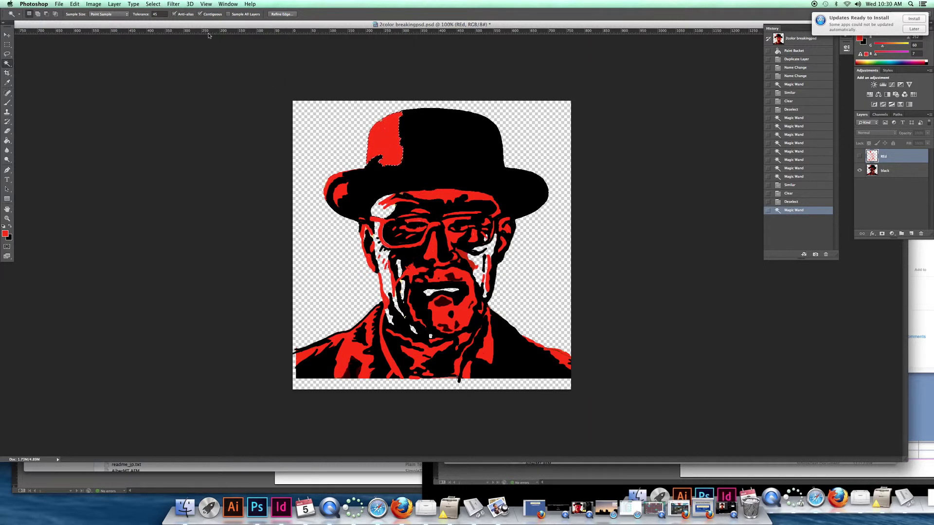
click(153, 5)
click(165, 115)
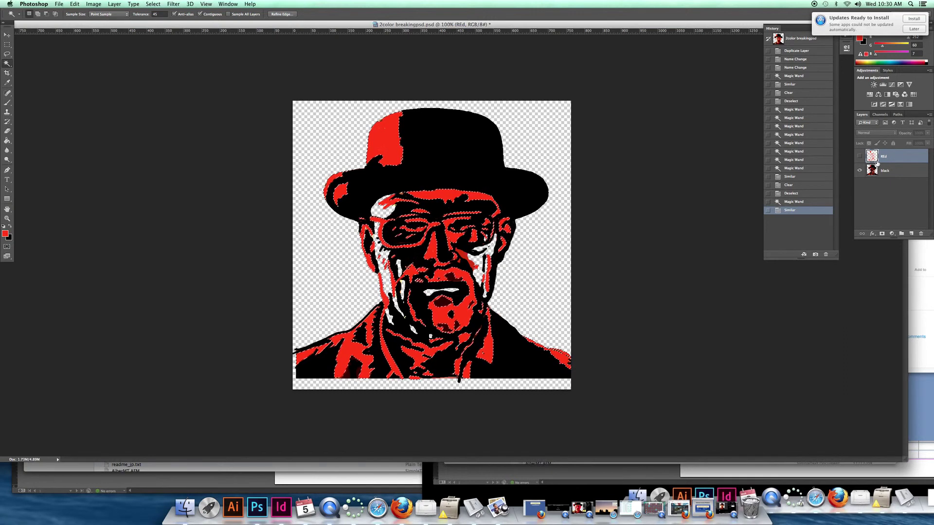
key(super+z)
Step: On the black layer, select the red areas of the forehead and hat, extend the selection with Similar and delete them
click(897, 174)
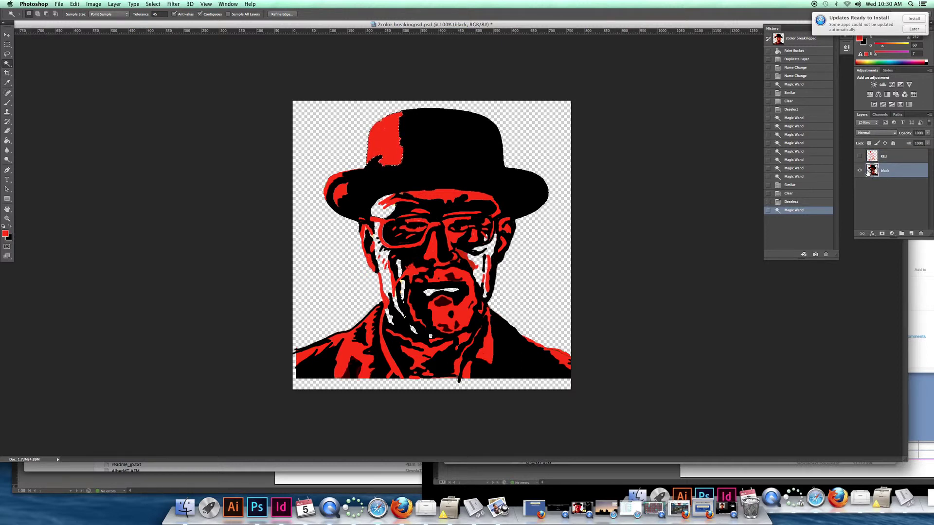
click(442, 197)
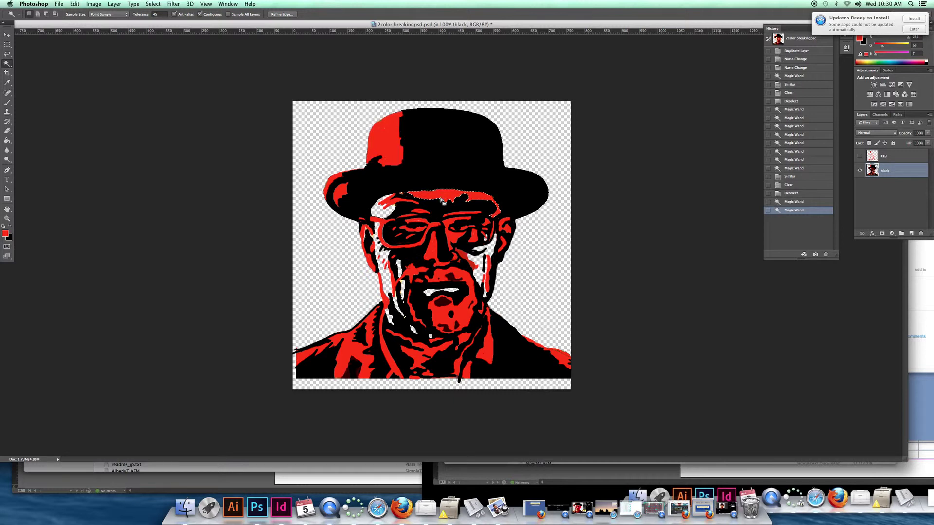
key(shift)
shift+click(391, 158)
click(153, 4)
click(154, 4)
click(153, 5)
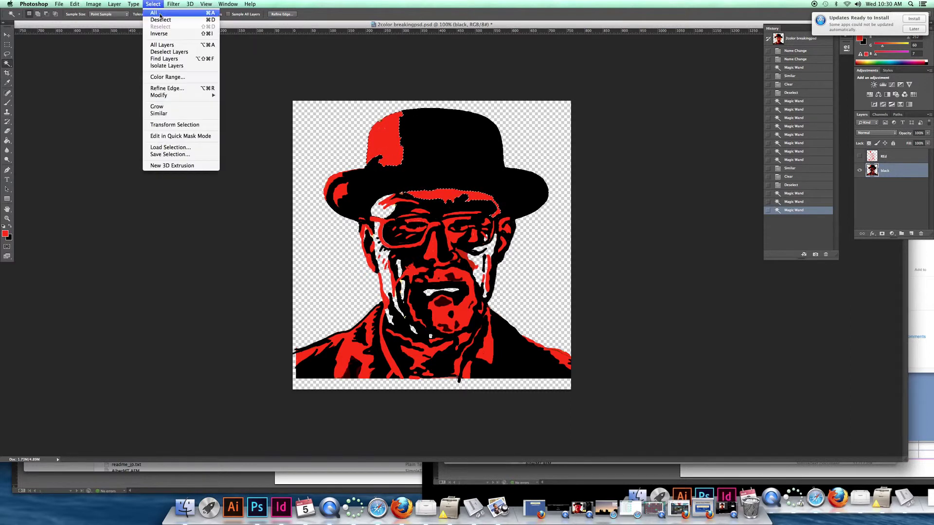
click(169, 114)
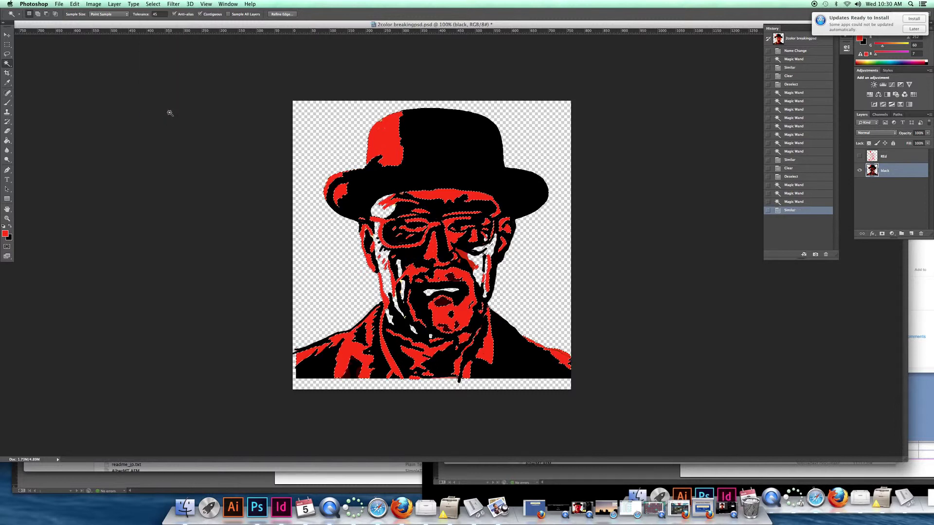
key(Delete)
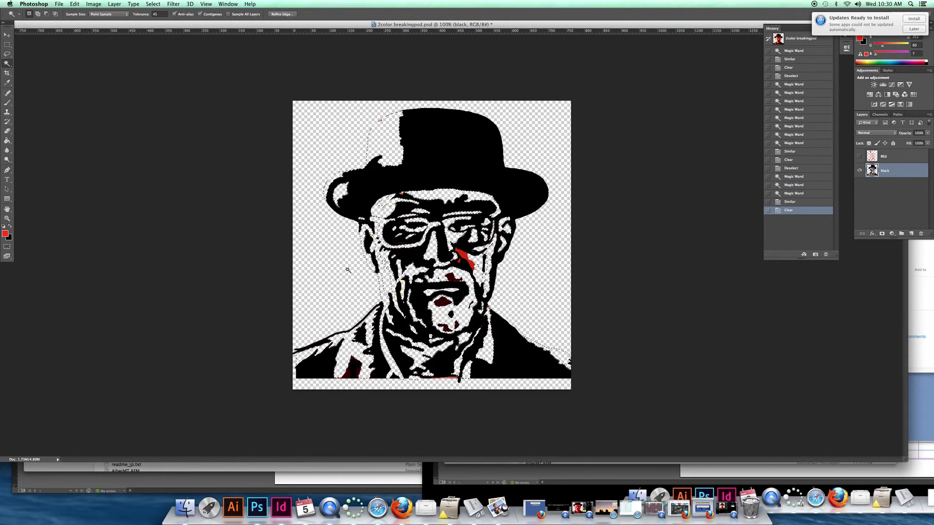
Step: Select the leftover red patch beside the nose, extend the selection to similar colours and delete it
click(463, 255)
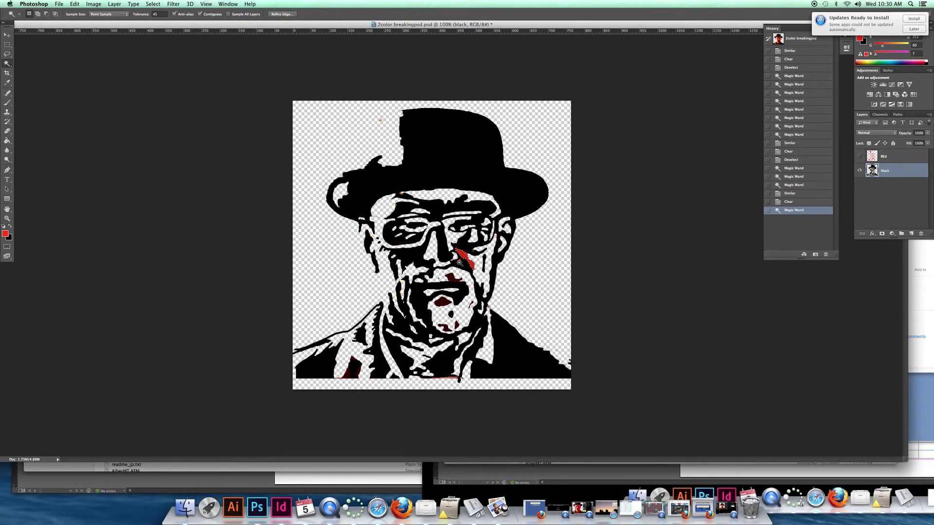
click(459, 262)
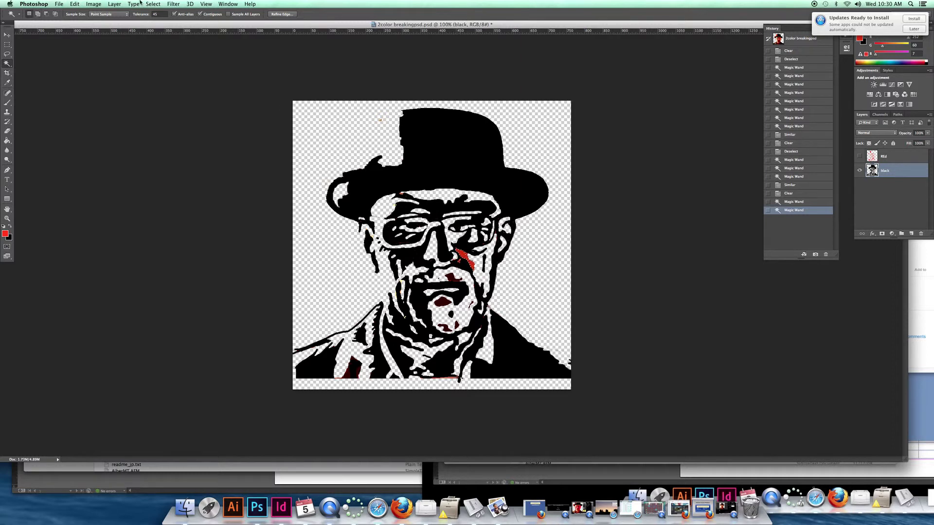
click(154, 4)
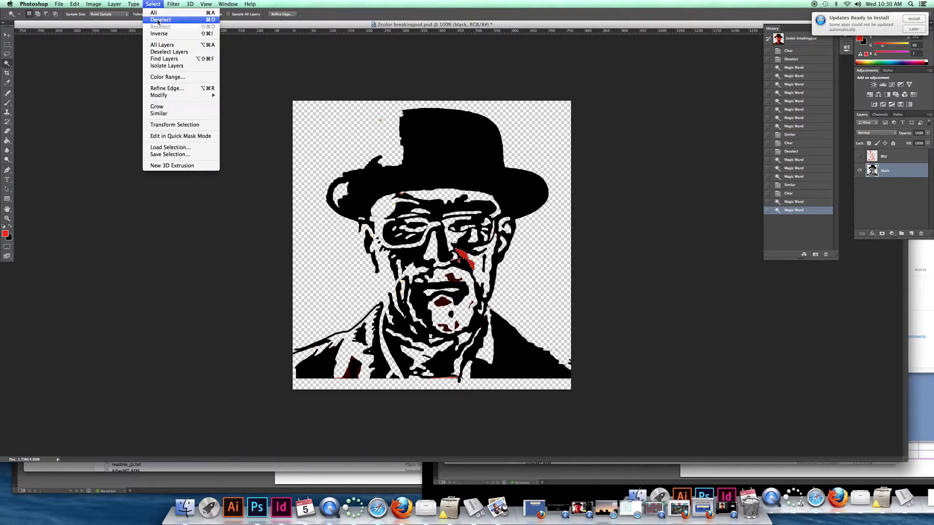
click(171, 114)
key(Delete)
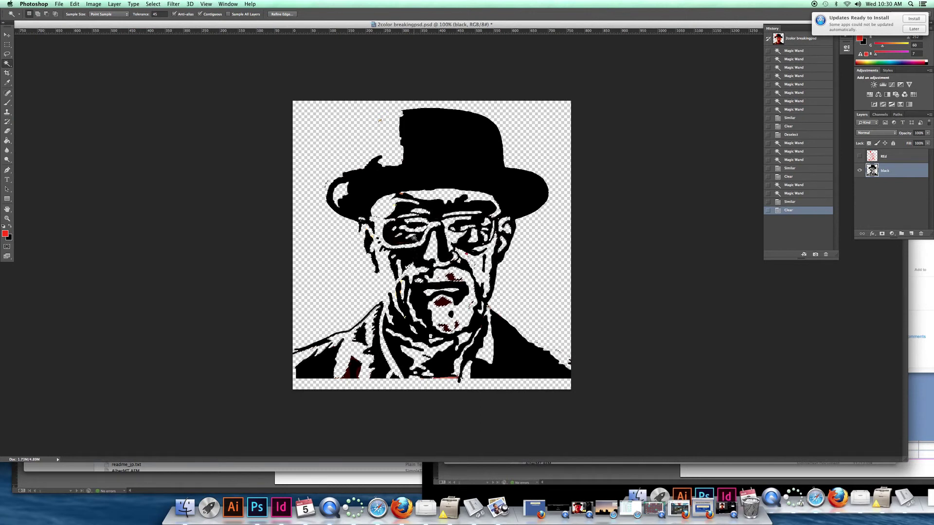
Step: Select and delete the remaining red specks on the cheek beside the nose, and deselect
click(466, 255)
click(467, 255)
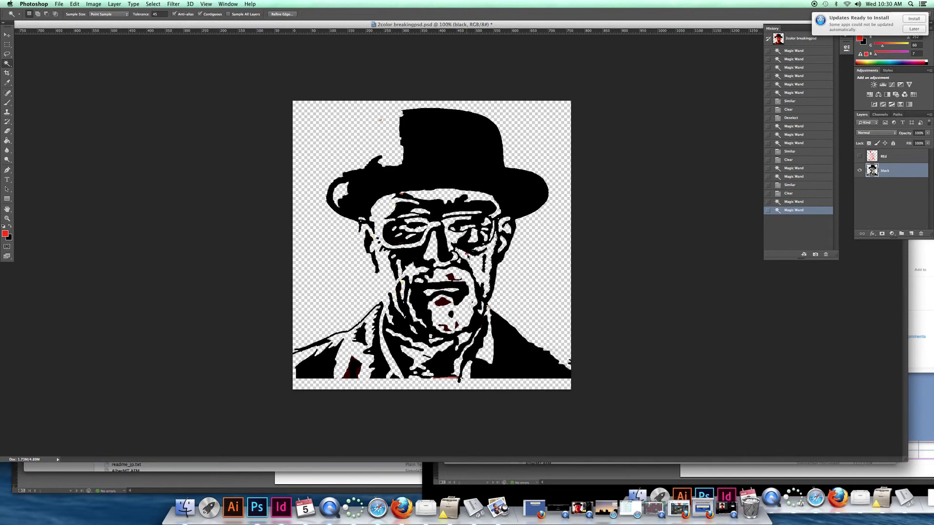
key(Delete)
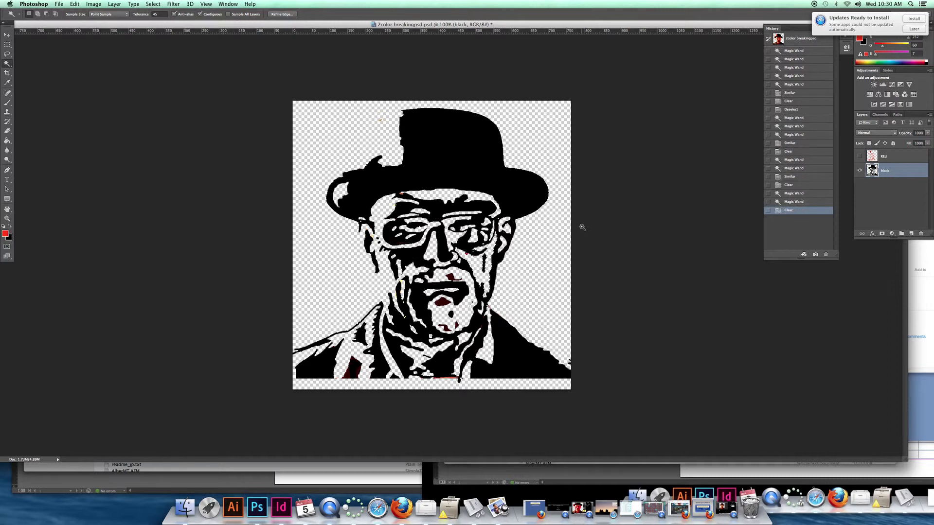
click(466, 256)
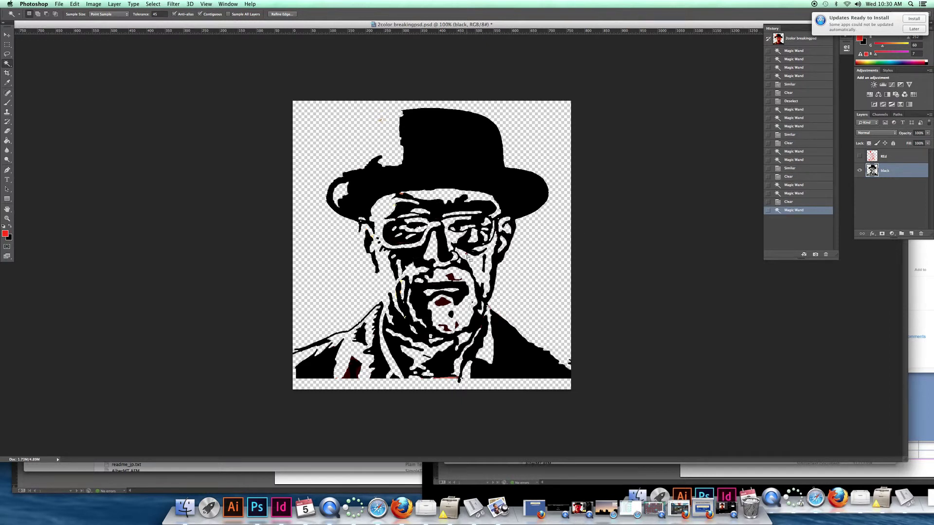
key(Delete)
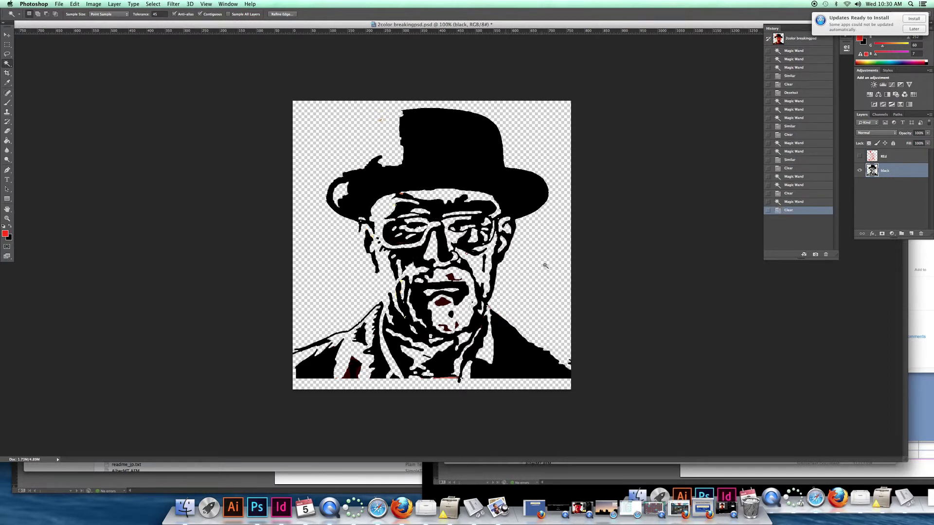
key(super+d)
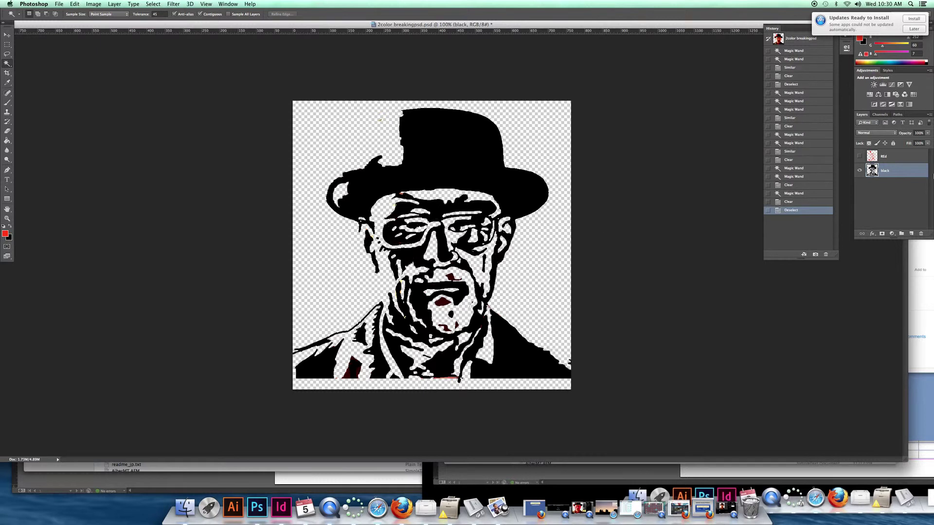
Step: Show the REd layer, deselect the layers and save the document as 2color breakingcolorseparated.psd on the Desktop with Maximize Compatibility on
click(859, 157)
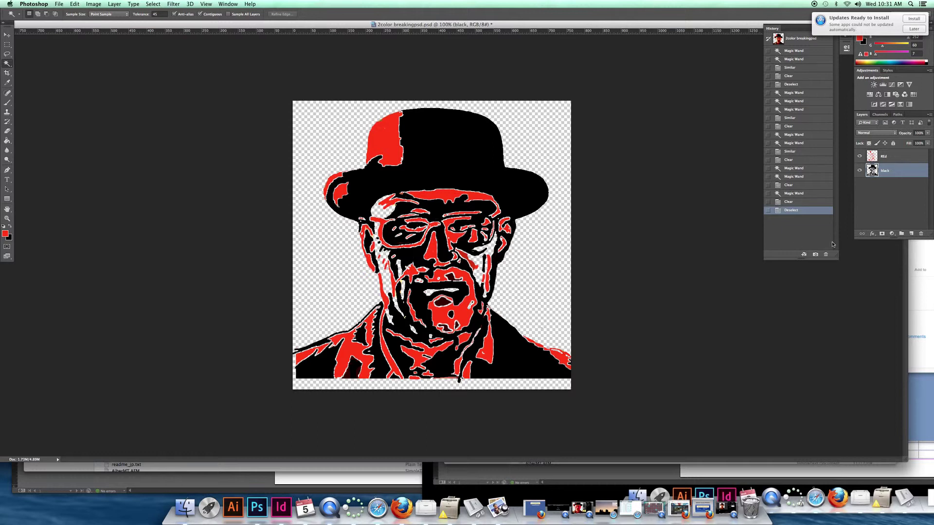
click(871, 187)
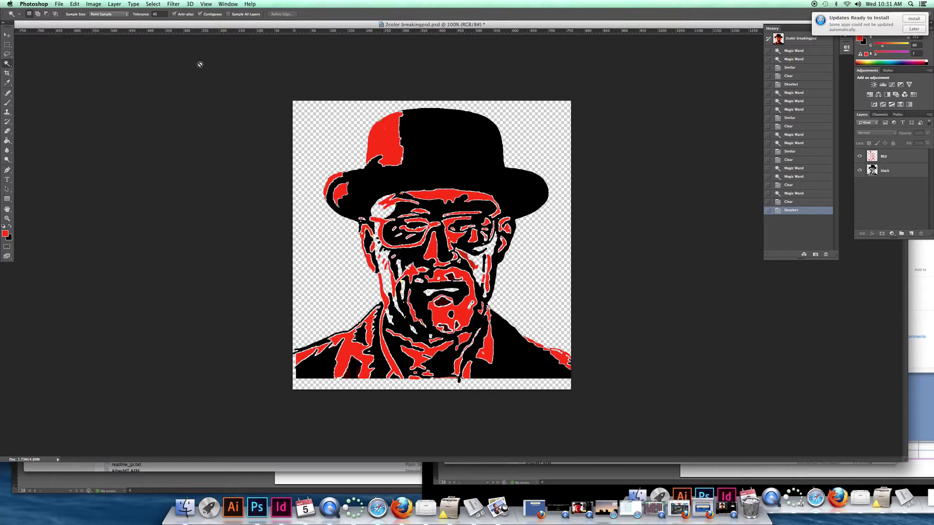
click(60, 4)
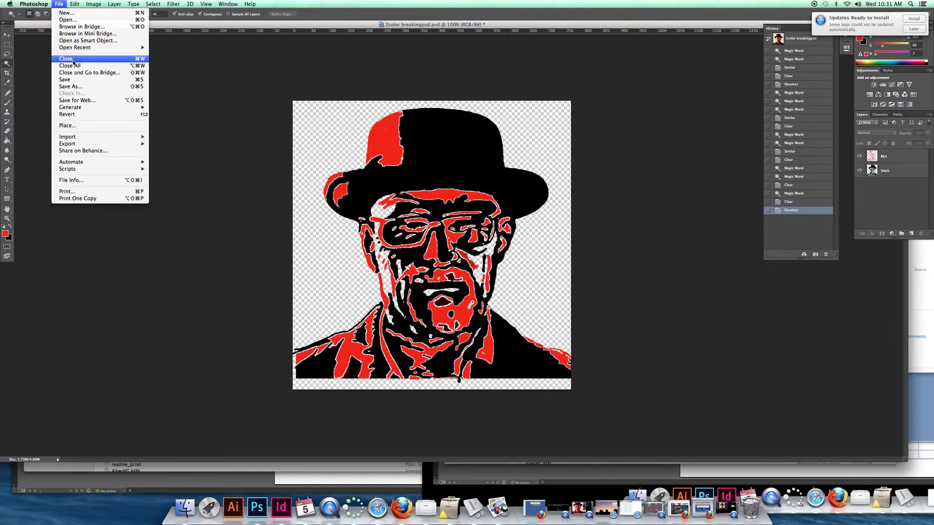
click(85, 87)
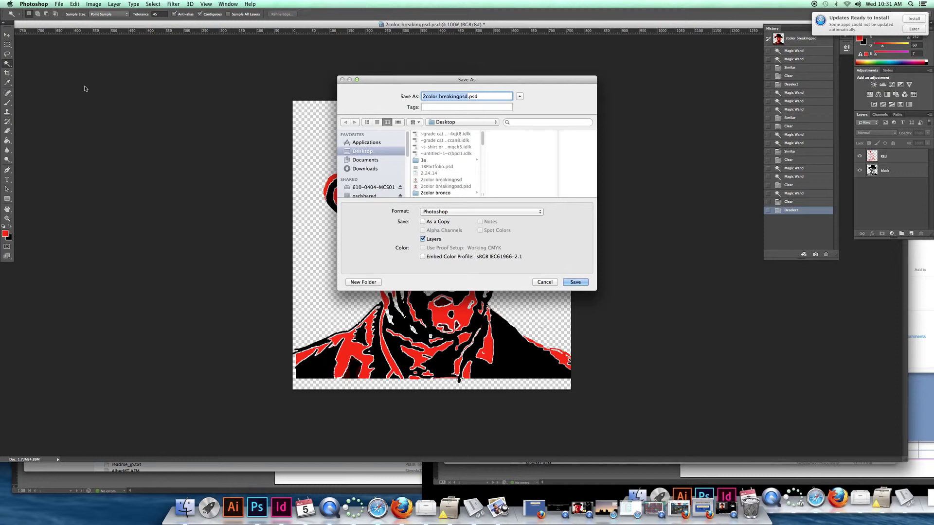
click(467, 97)
key(BackSpace)
key(BackSpace)
key(BackSpace)
text(colorseparated)
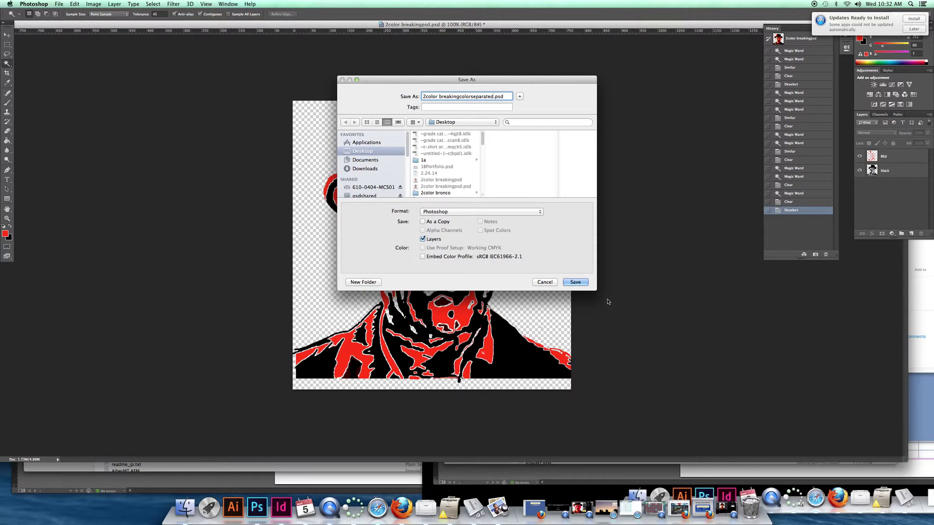
click(576, 282)
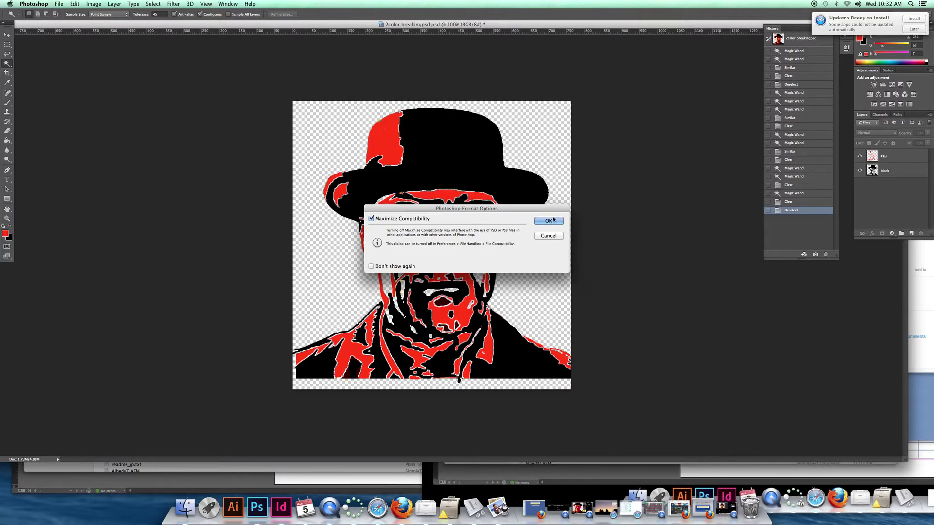
click(550, 221)
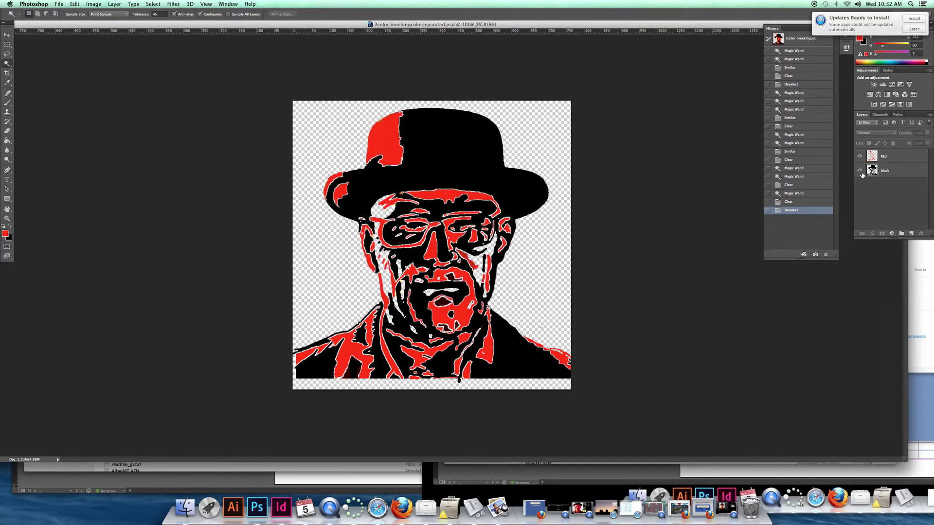
Step: With only the REd layer active and visible, select the red hat patch and extend the selection with Similar
click(899, 158)
click(860, 171)
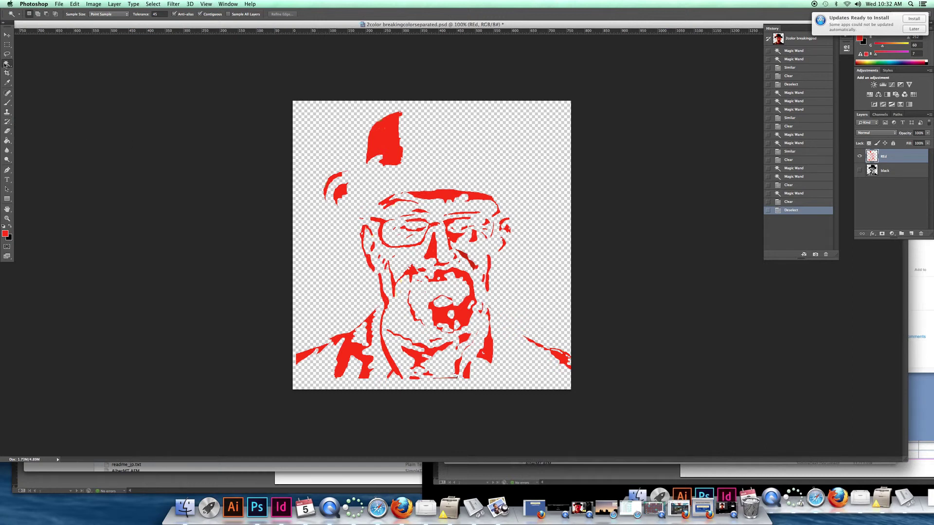
click(386, 145)
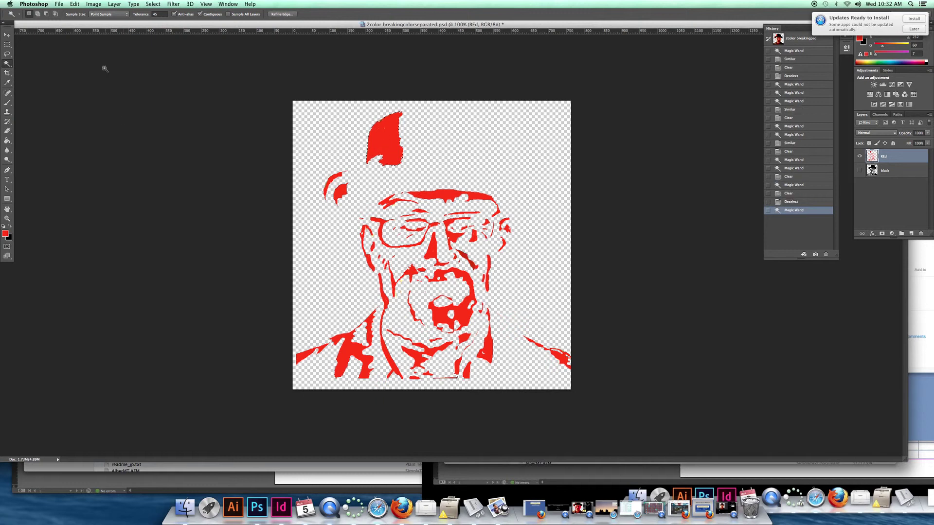
click(152, 4)
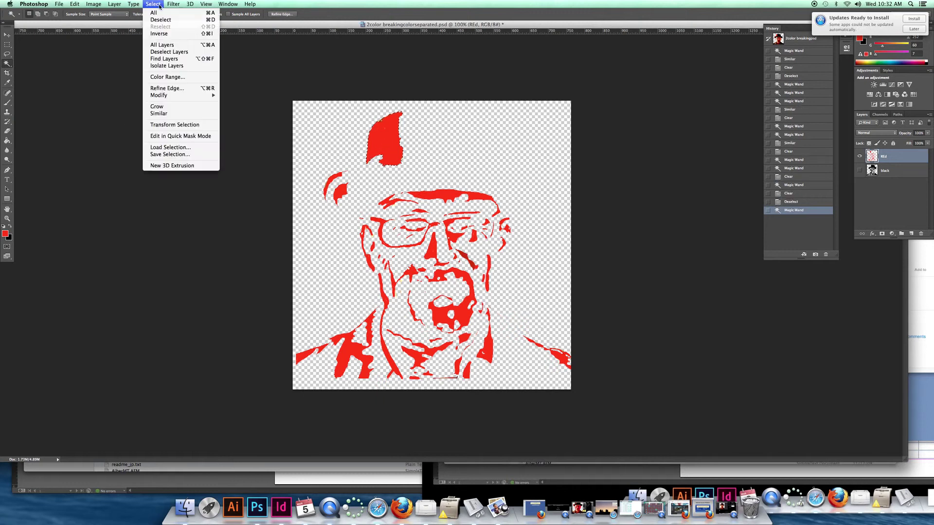
click(178, 115)
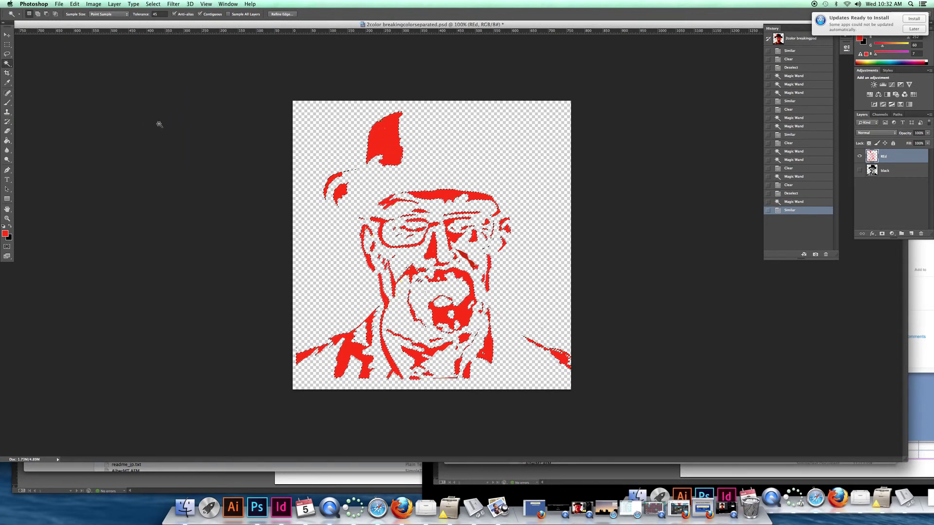
Step: Swap the foreground colour to black and paint over the selected red areas with an enlarged Brush
click(14, 226)
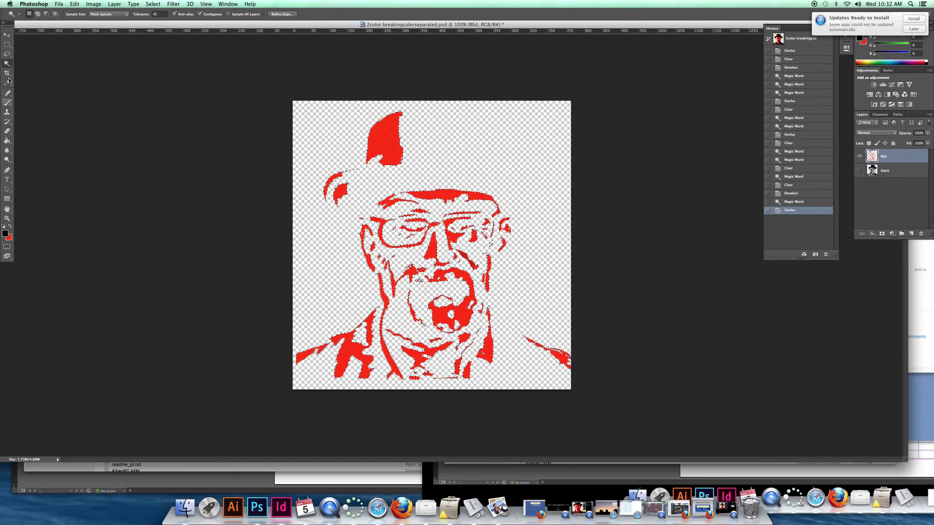
click(10, 93)
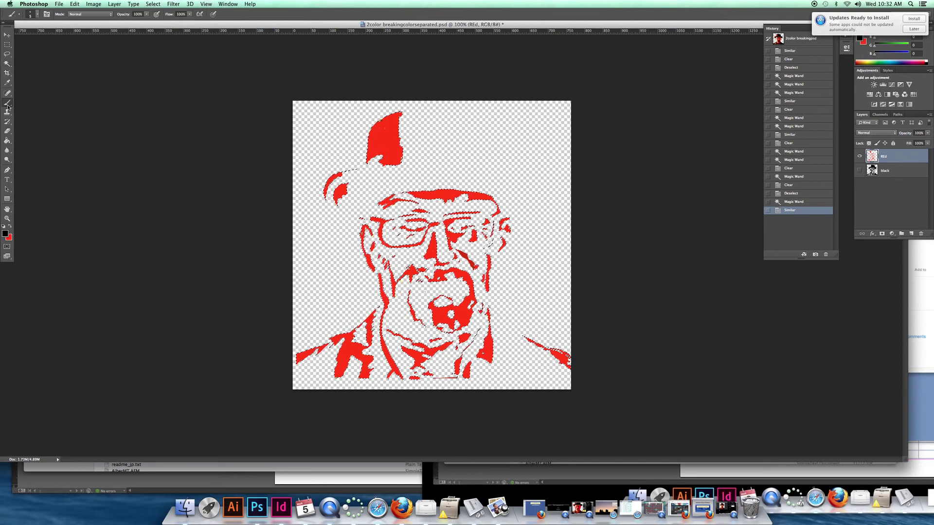
click(39, 15)
drag(42, 36, 60, 41)
mouse_move(403, 167)
mouse_down()
mouse_move(350, 171)
mouse_move(384, 138)
mouse_up()
mouse_move(384, 200)
mouse_down()
mouse_move(437, 213)
mouse_move(419, 272)
mouse_move(478, 206)
mouse_move(490, 258)
mouse_up()
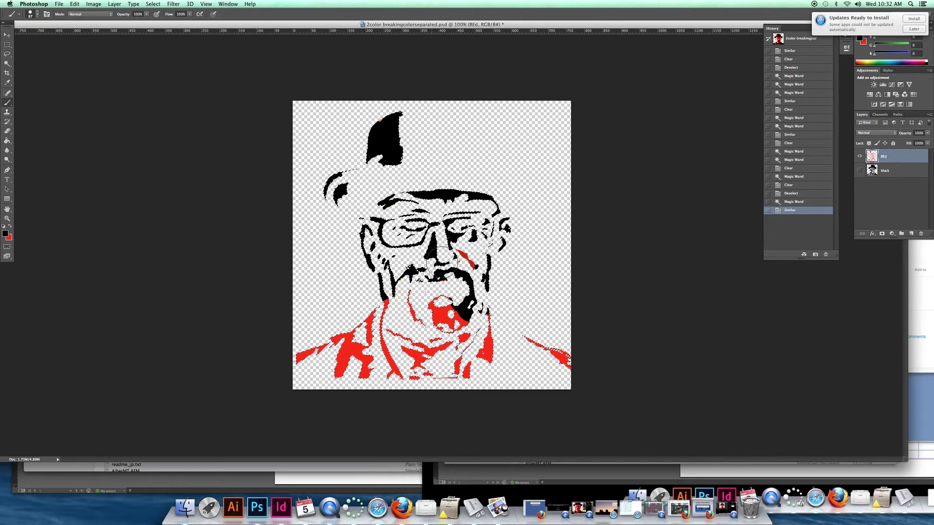
mouse_move(338, 365)
mouse_down()
mouse_move(415, 373)
mouse_move(368, 362)
mouse_move(392, 336)
mouse_move(418, 352)
mouse_move(406, 315)
mouse_move(445, 291)
mouse_move(407, 435)
mouse_move(402, 415)
mouse_move(497, 355)
mouse_move(467, 385)
mouse_move(481, 323)
mouse_move(475, 339)
mouse_move(460, 281)
mouse_move(444, 260)
mouse_move(524, 343)
mouse_move(493, 338)
mouse_move(565, 357)
mouse_move(395, 397)
mouse_move(409, 377)
mouse_move(571, 350)
mouse_move(538, 343)
mouse_move(419, 217)
mouse_up()
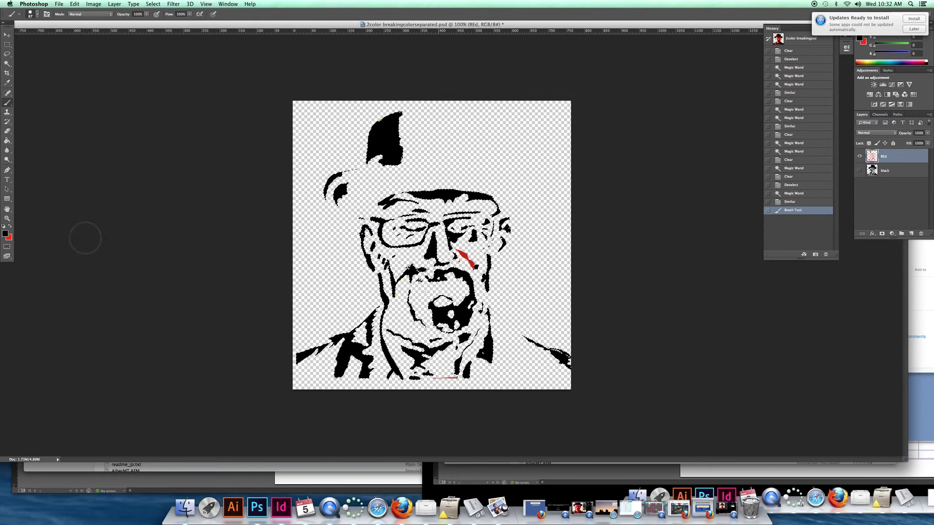
Step: Deselect and fill the leftover red patch beside the nose and the red line along the portrait's lower edge with black using Paint Bucket
click(6, 142)
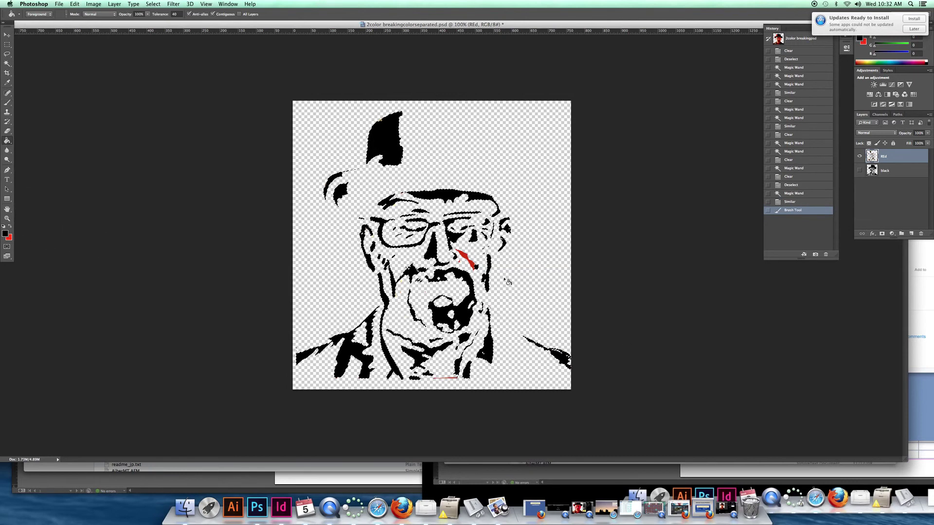
click(468, 259)
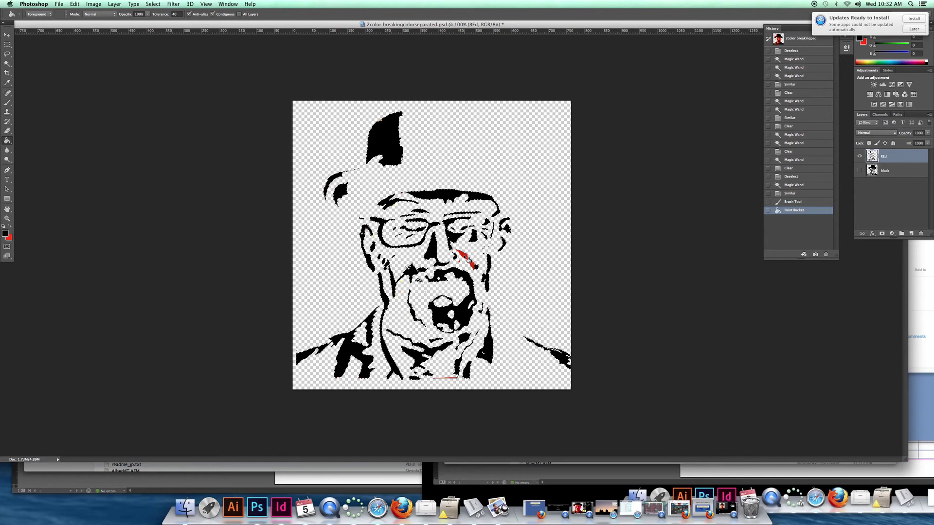
key(ctrl+d)
click(467, 259)
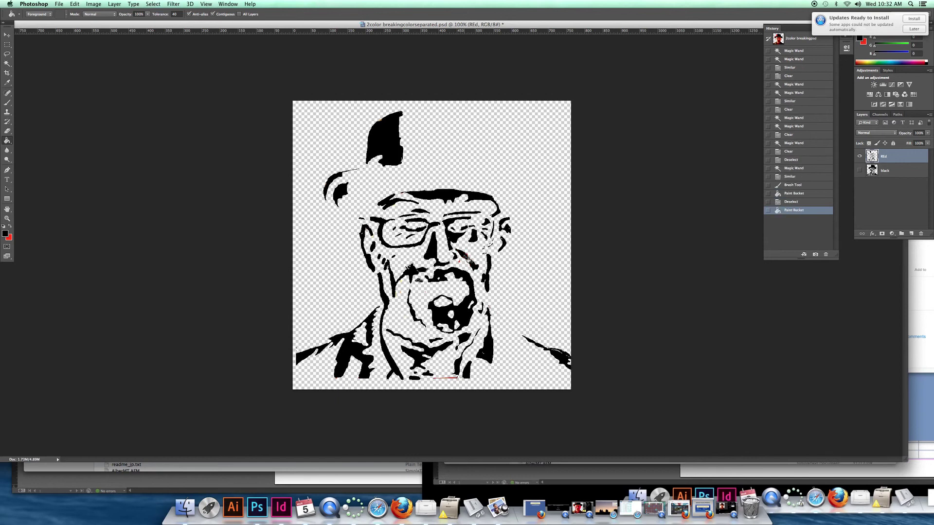
click(465, 263)
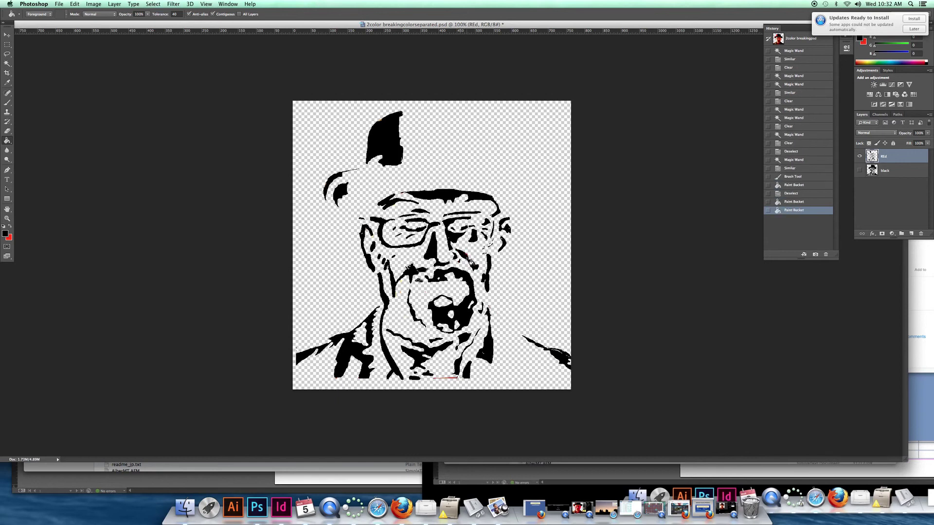
click(470, 260)
click(469, 273)
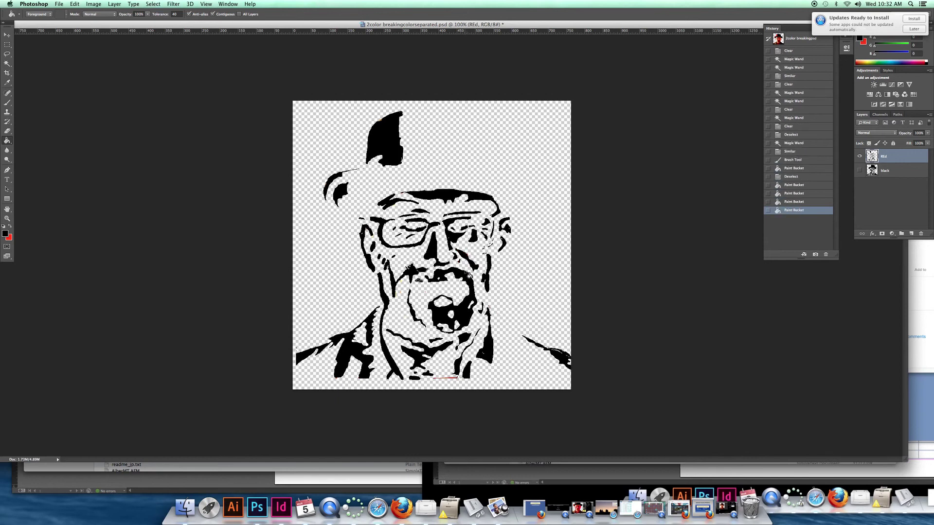
click(450, 378)
click(457, 381)
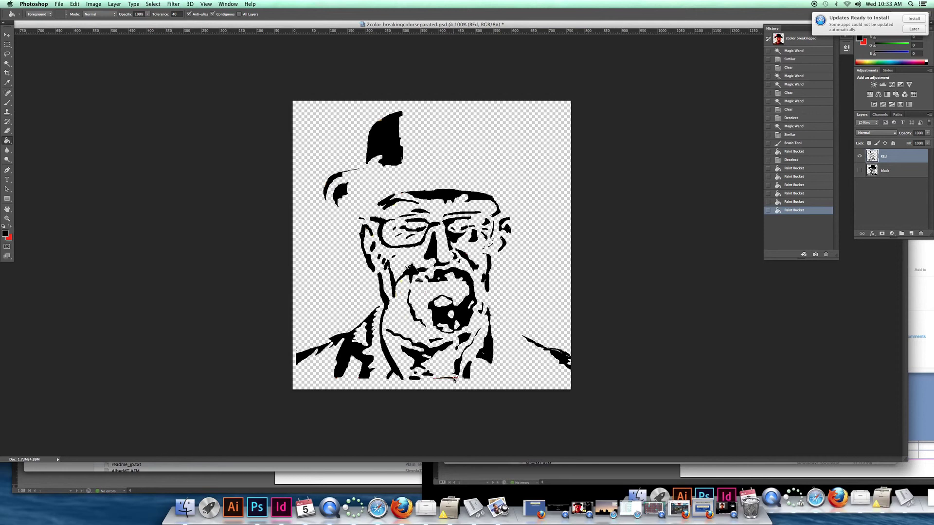
Step: Show the black layer alongside the REd layer and convert the image mode to Grayscale
click(859, 171)
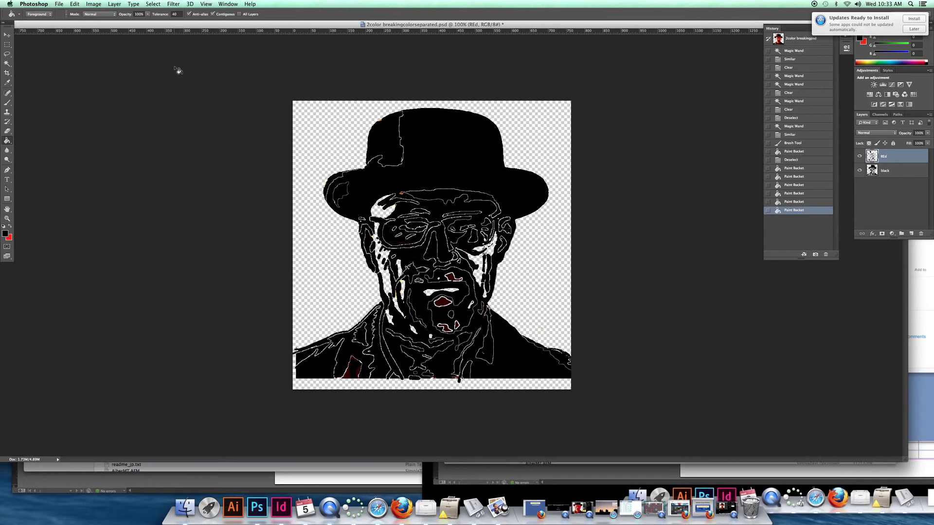
click(94, 5)
mouse_move(104, 15)
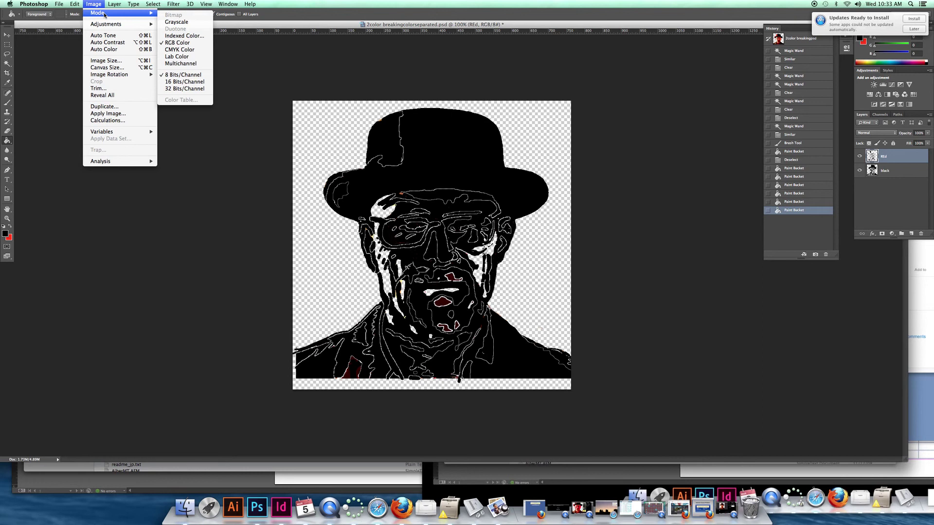
click(175, 22)
click(445, 161)
click(527, 181)
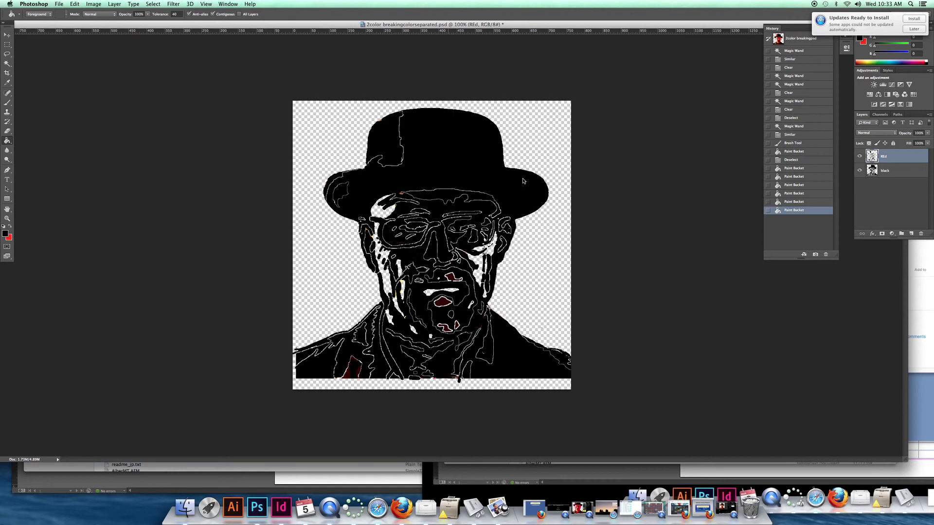